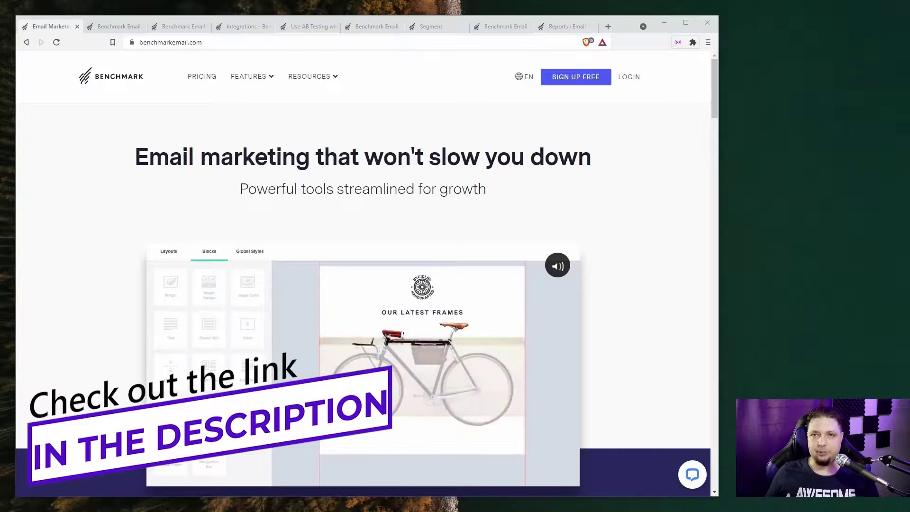
From the Emails tab, create a new email and choose the drag-and-drop editor
key("ctrl+Tab")
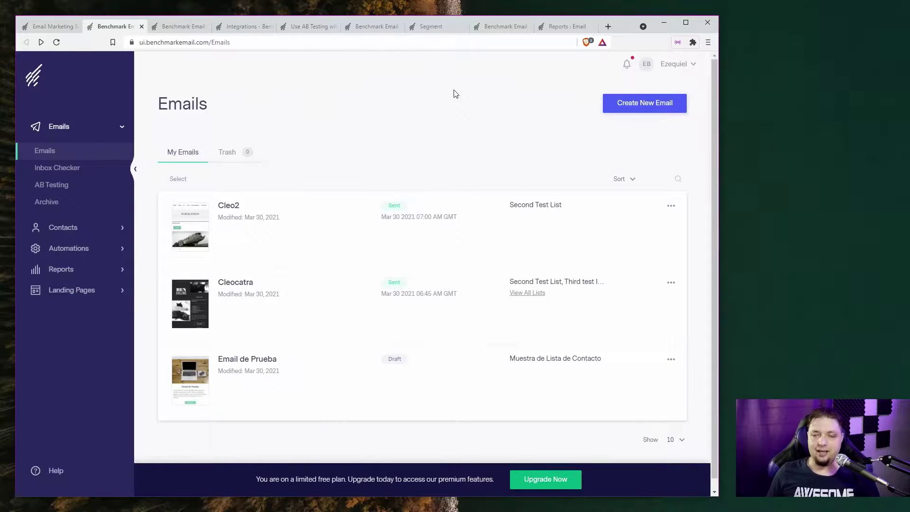
left_click(642, 108)
left_click(374, 263)
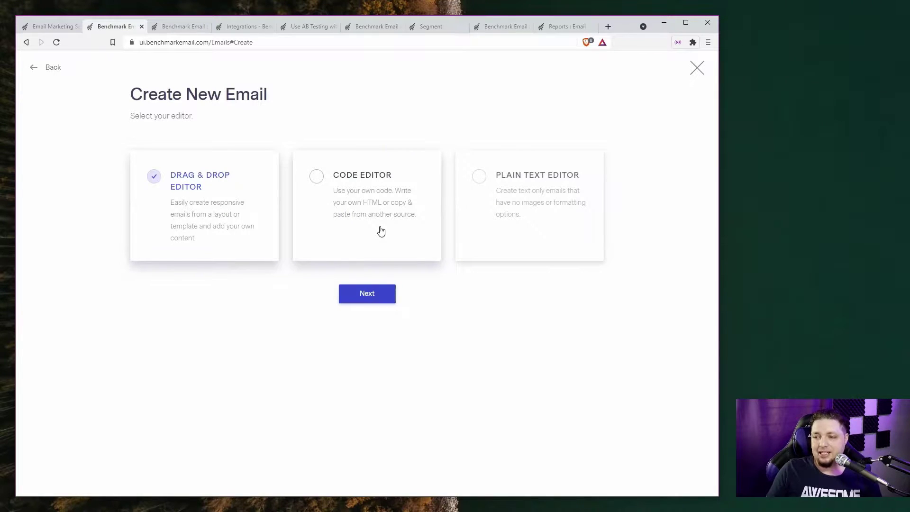
left_click(368, 297)
Use the Article Digest template and drop an image block below Read More
left_click(360, 132)
left_click(487, 131)
left_click(402, 131)
scroll(433, 205, "down", 3)
left_click(245, 376)
scroll(474, 279, "down", 4)
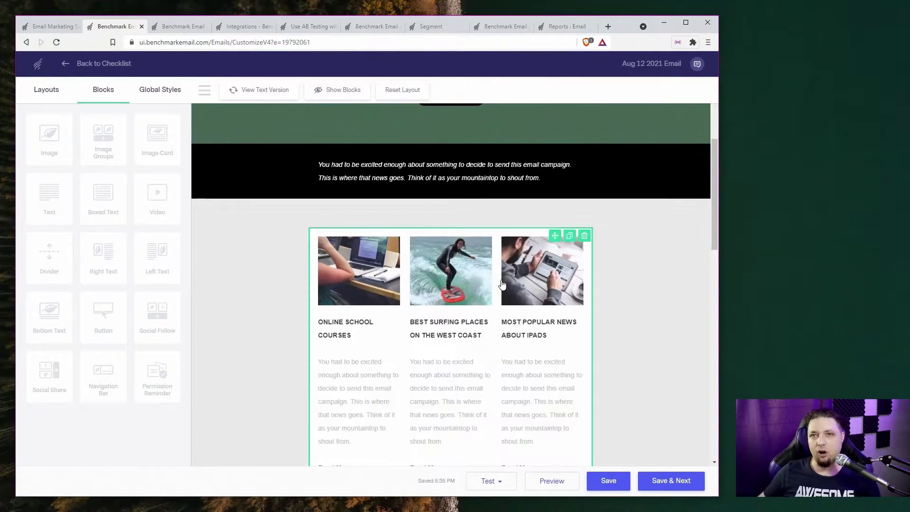
scroll(502, 284, "up", 4)
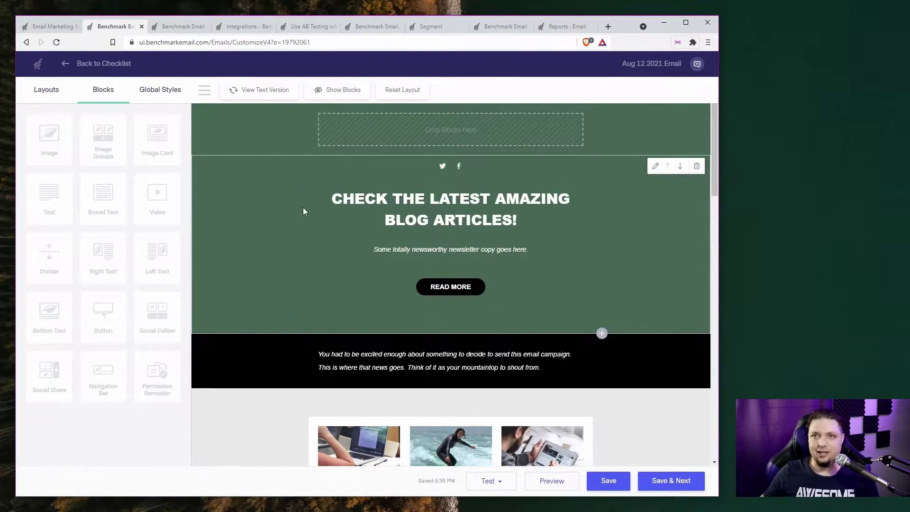
left_click_drag(47, 134, 473, 351)
Fill the image block with the cat photo Baihu.jpg from the gallery and save it
scroll(436, 346, "down", 3)
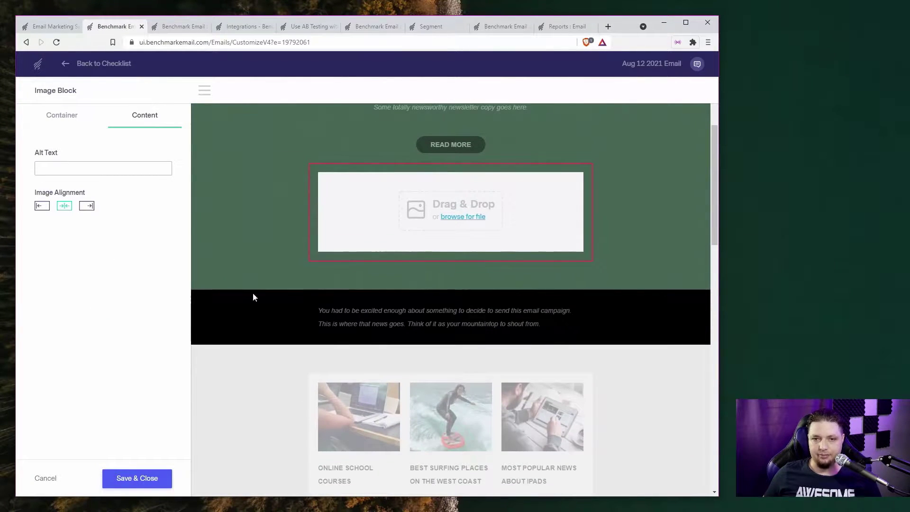
left_click(526, 231)
left_click(303, 258)
scroll(355, 355, "down", 5)
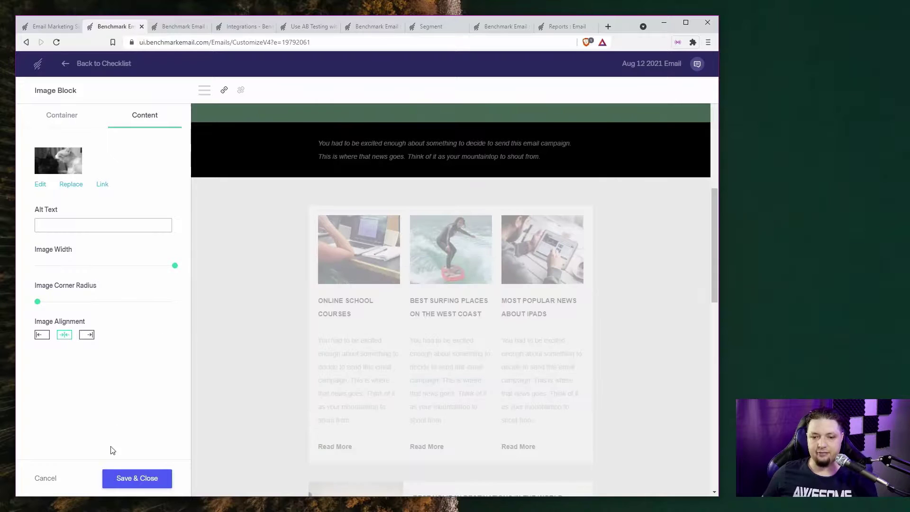
left_click(133, 480)
Add a boxed text block reading Hello, with a divider beneath it
left_click_drag(104, 198, 471, 197)
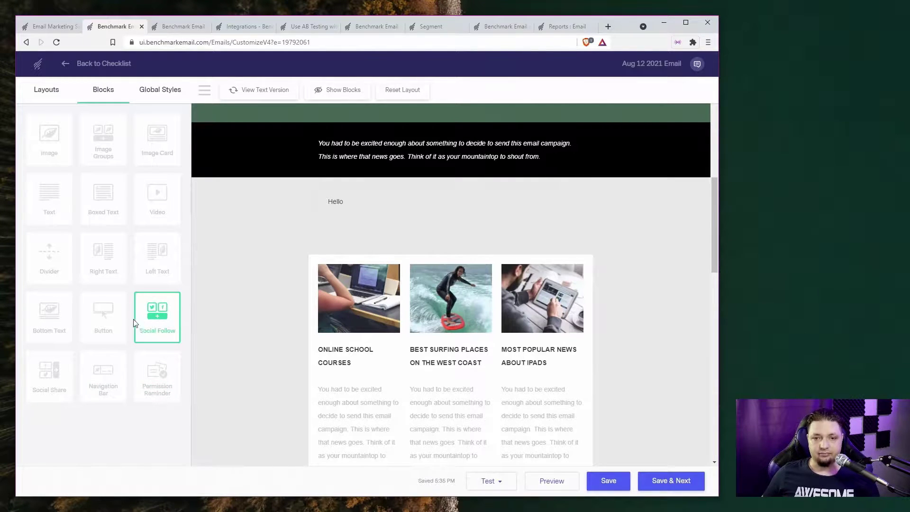
left_click_drag(49, 251, 448, 237)
left_click(135, 478)
In Global Styles, try the Swatch 8 colour scheme, then apply Swatch 6 and save
scroll(309, 209, "up", 4)
left_click(167, 90)
left_click(101, 199)
scroll(426, 314, "up", 4)
scroll(426, 314, "down", 5)
left_click(151, 184)
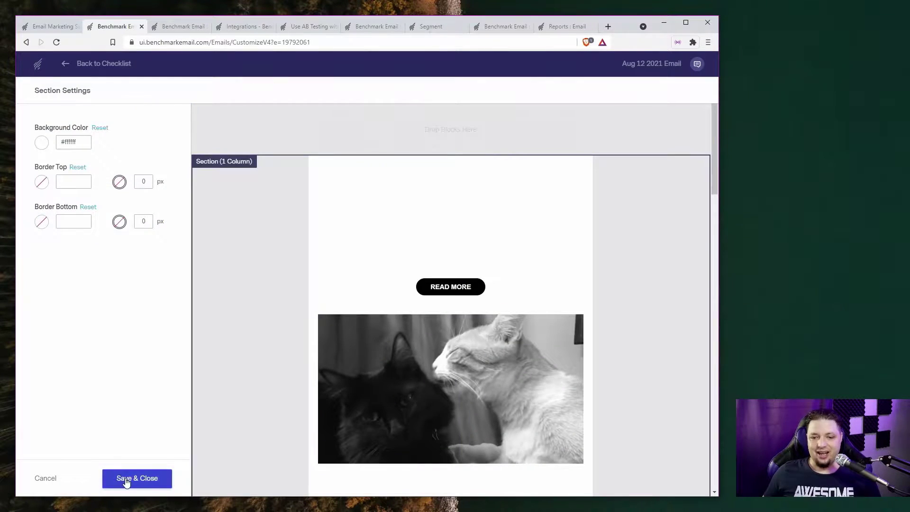
left_click(126, 480)
Toggle block outlines, collapse the blocks panel, and open the holiday section's settings
left_click(348, 92)
left_click(347, 93)
left_click(348, 93)
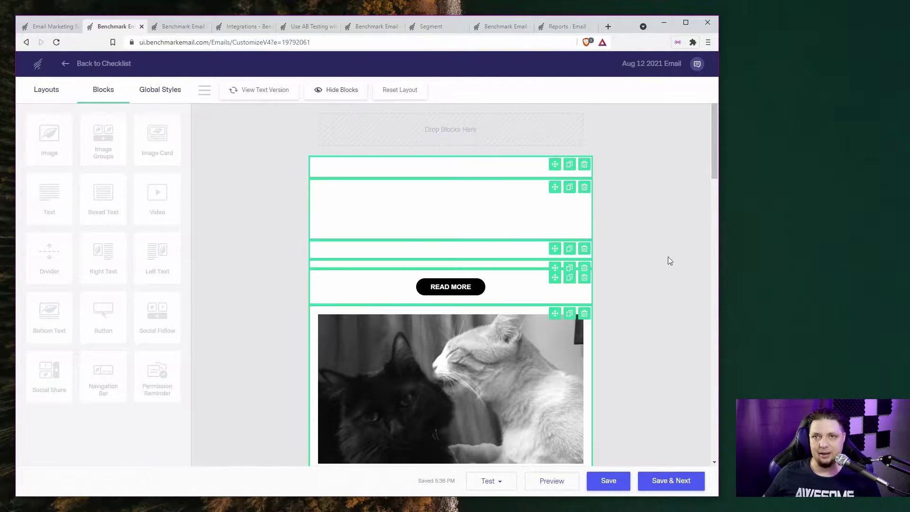
left_click(329, 93)
left_click(205, 90)
scroll(196, 224, "down", 15)
left_click(370, 217)
scroll(520, 217, "up", 15)
Discard the section settings changes and save the email draft
left_click(54, 479)
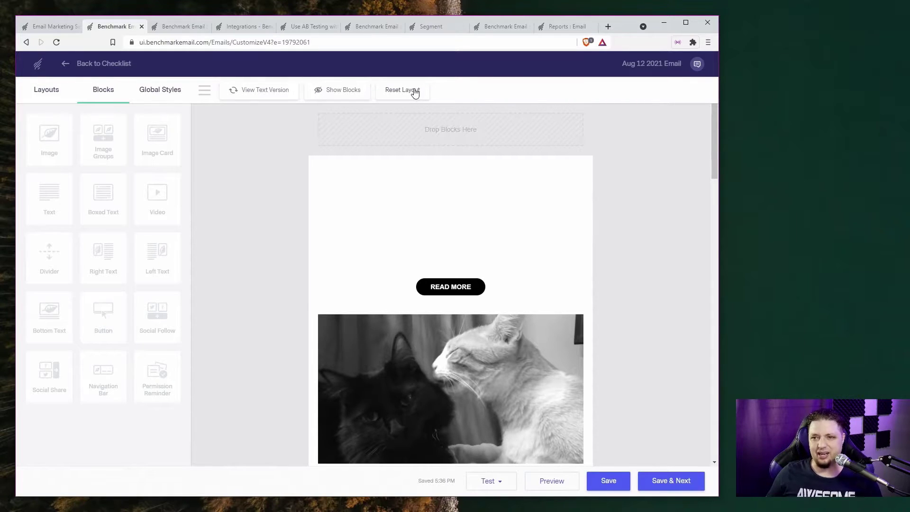
left_click(626, 481)
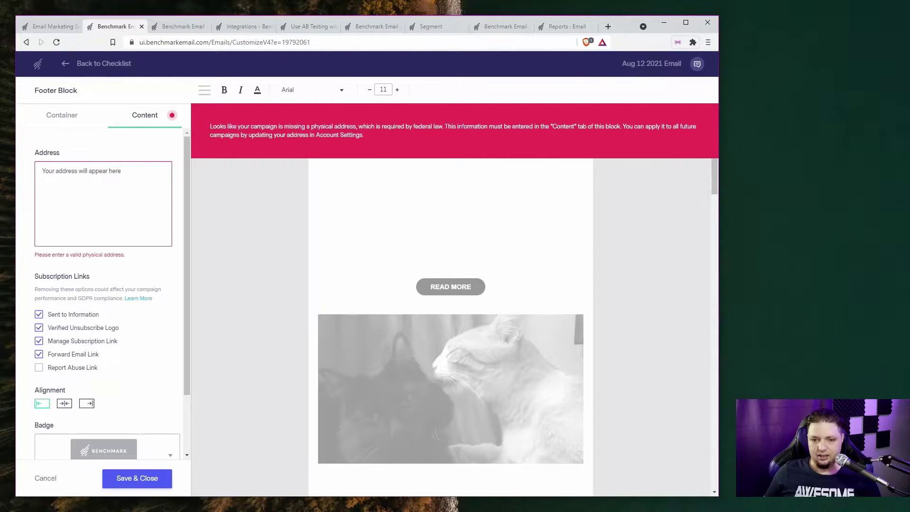
scroll(106, 296, "down", 2)
scroll(97, 303, "up", 2)
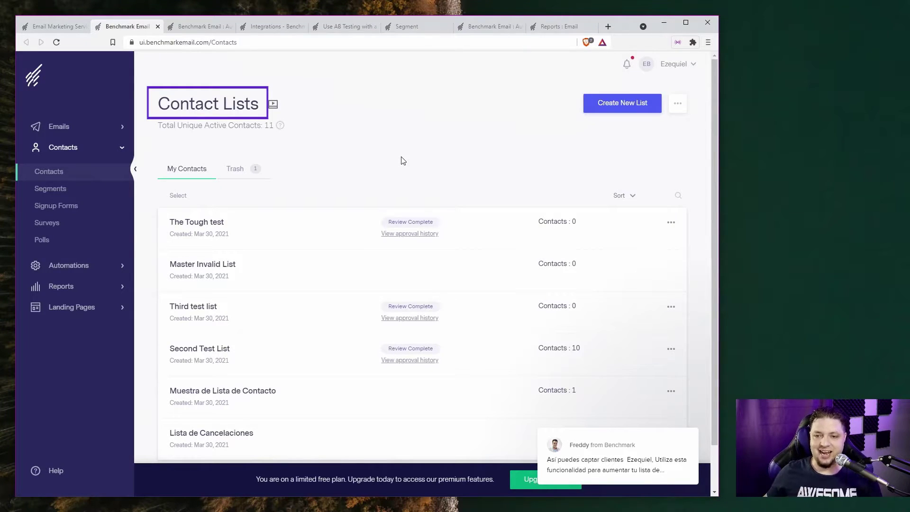
scroll(338, 209, "down", 1)
Start a regular contact list, pick Import From A File, then go back to list type
scroll(323, 197, "up", 1)
left_click(621, 103)
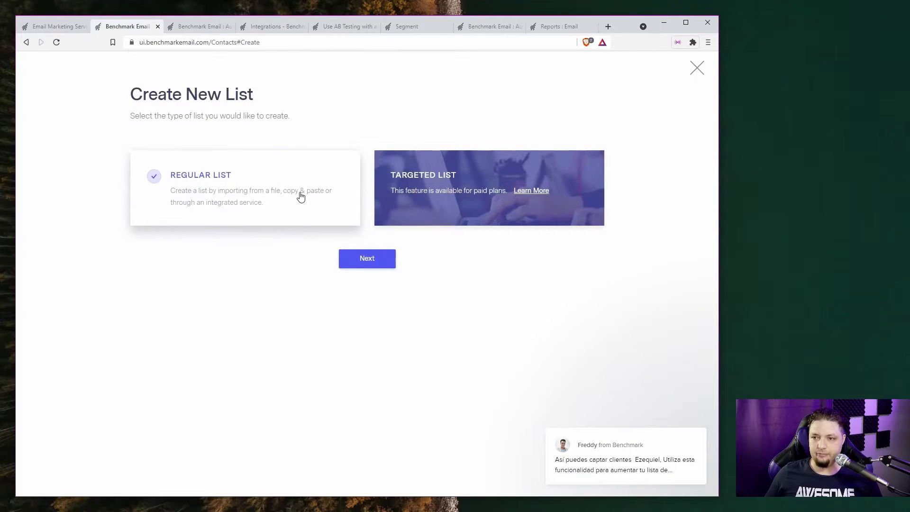
left_click(382, 264)
left_click(247, 187)
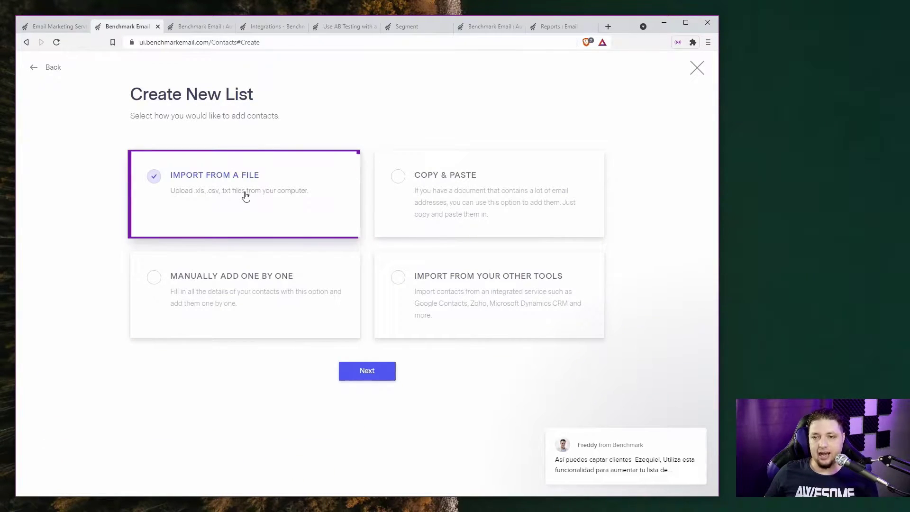
left_click(47, 67)
Dismiss the chat popup, cancel the new list, and go to Segments, closing a spare tab
mouse_move(695, 434)
left_click(691, 415)
left_click(696, 68)
left_click(400, 29)
left_click(158, 26)
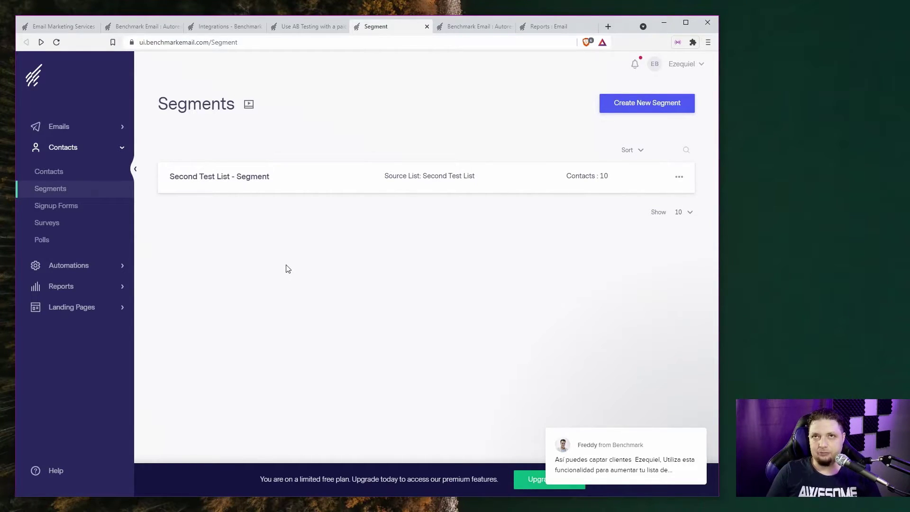
Take a new Second Test List segment to the criteria step, then switch to automations
left_click(611, 108)
left_click(316, 208)
scroll(286, 277, "down", 2)
left_click(447, 118)
left_click(399, 344)
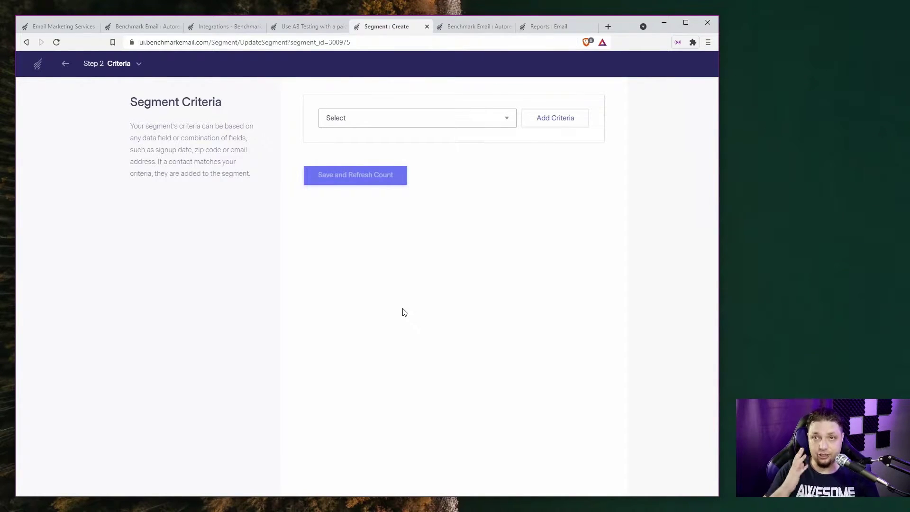
left_click(206, 27)
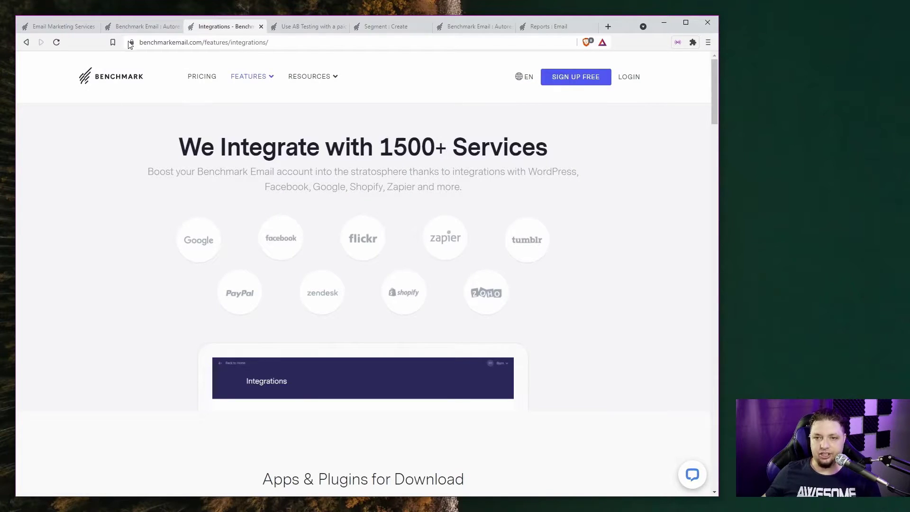
left_click(139, 26)
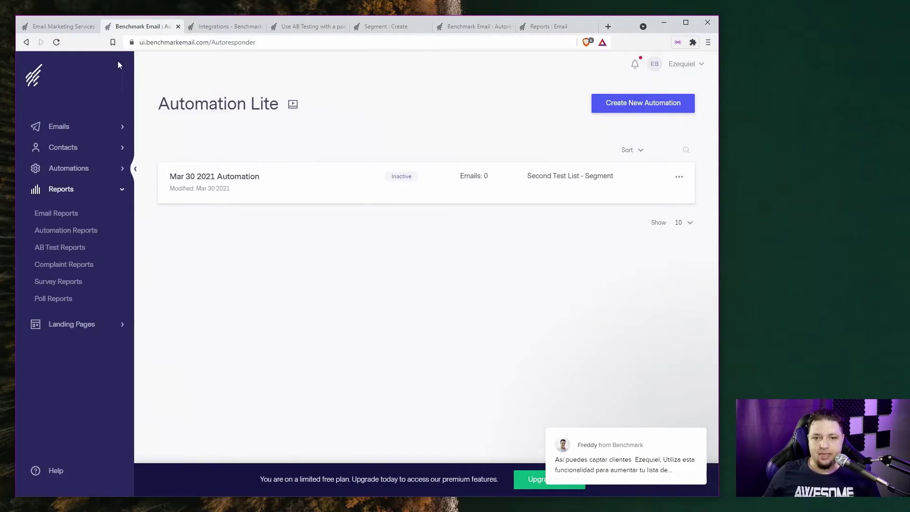
Create a Contact List automation and scroll through its list, trigger and sequence email sections
left_click(651, 107)
left_click(377, 272)
scroll(378, 256, "down", 5)
scroll(247, 277, "down", 7)
scroll(419, 277, "up", 1)
scroll(420, 277, "up", 2)
scroll(260, 231, "down", 1)
scroll(261, 231, "down", 1)
scroll(262, 214, "down", 6)
scroll(246, 215, "up", 5)
scroll(167, 296, "up", 10)
Review the Cleo2 email report charts and its opens-by-geolocation map, then go to AB Testing
key("ctrl+9")
scroll(351, 178, "down", 3)
scroll(351, 227, "down", 8)
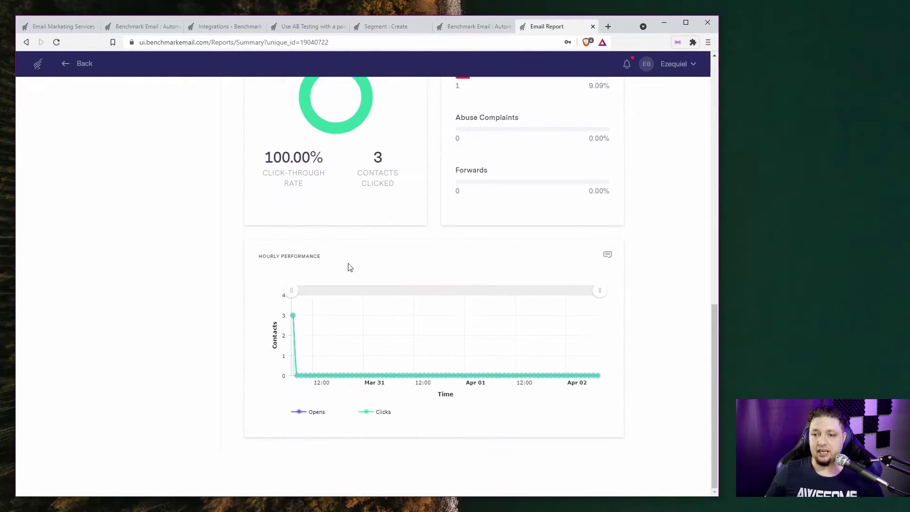
scroll(350, 268, "up", 10)
left_click(141, 264)
scroll(246, 258, "down", 2)
left_click(299, 27)
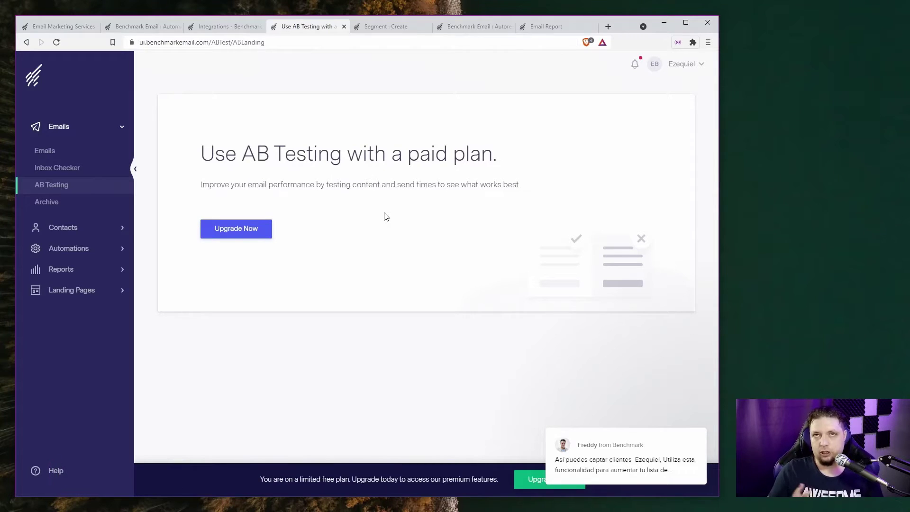